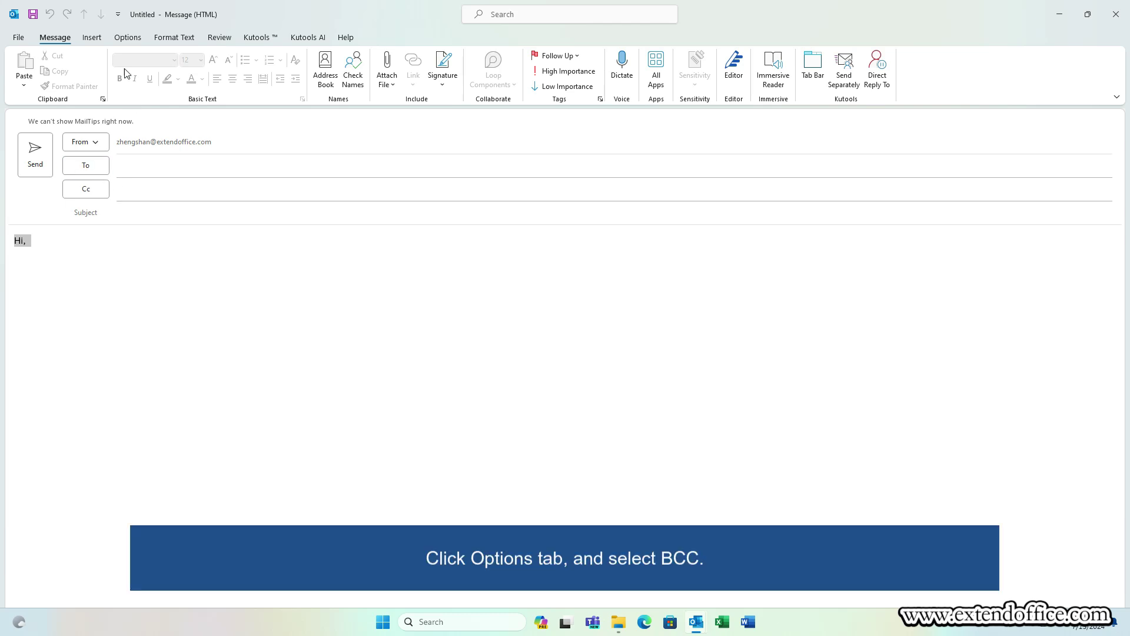
Show the Bcc field and add six address-book contacts to the message's Bcc line.
left_click(127, 37)
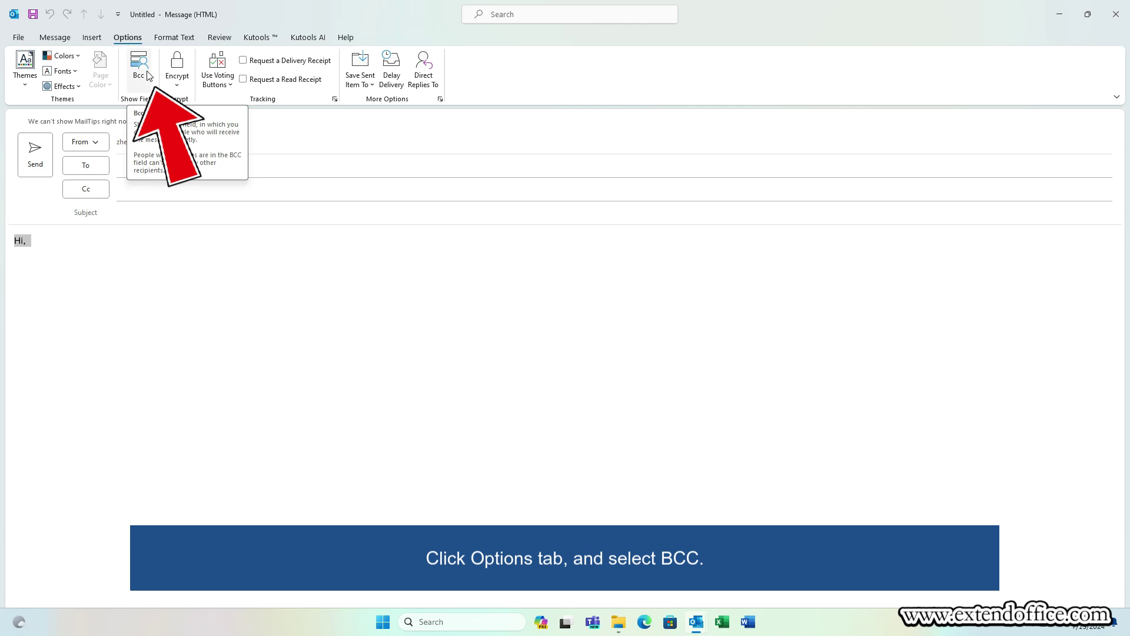
left_click(139, 70)
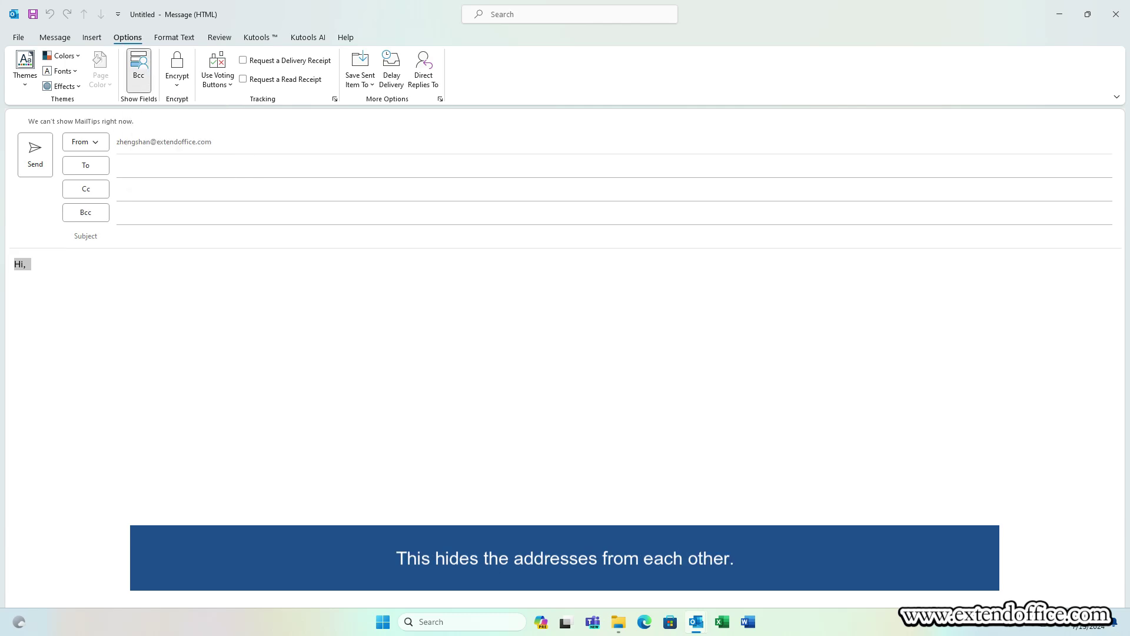
left_click(85, 212)
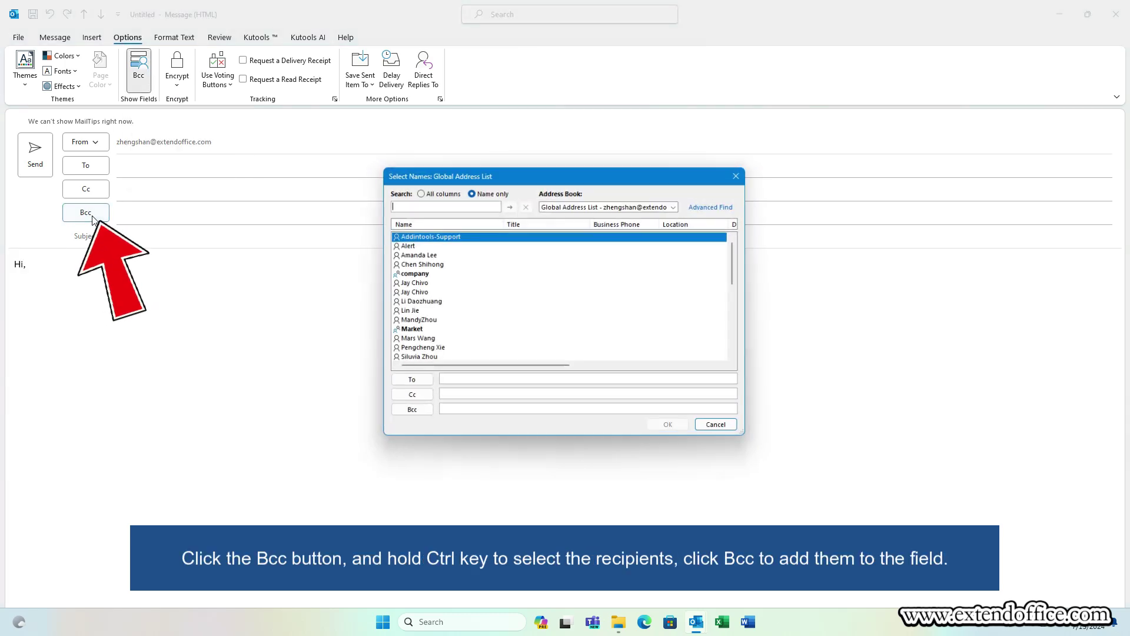
left_click(416, 255)
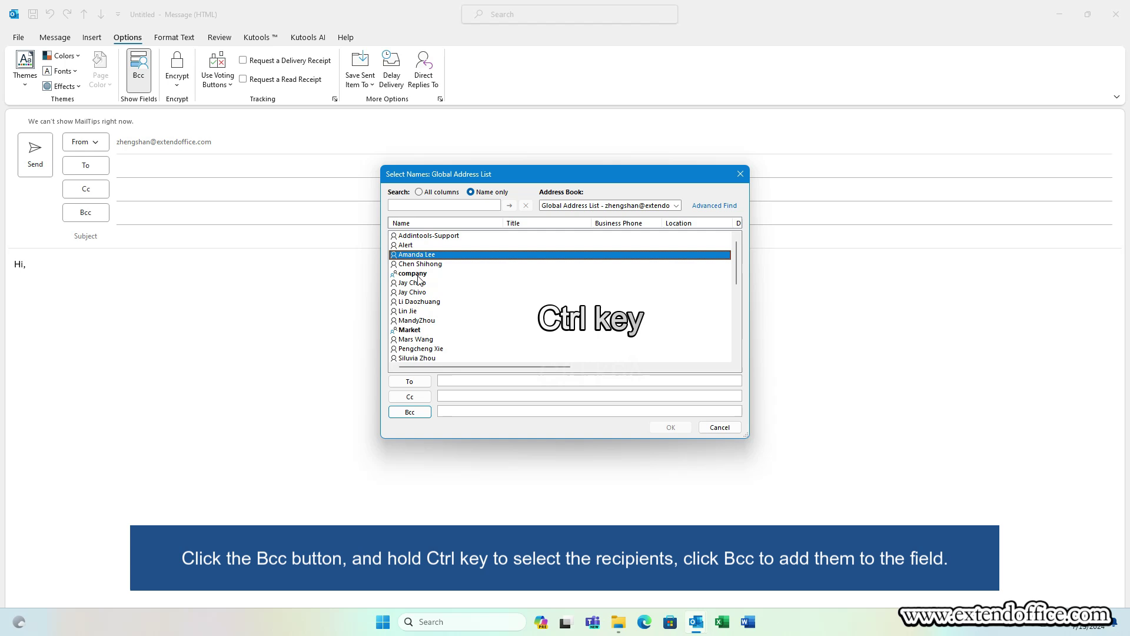
left_click(412, 283, "ctrl")
left_click(409, 412)
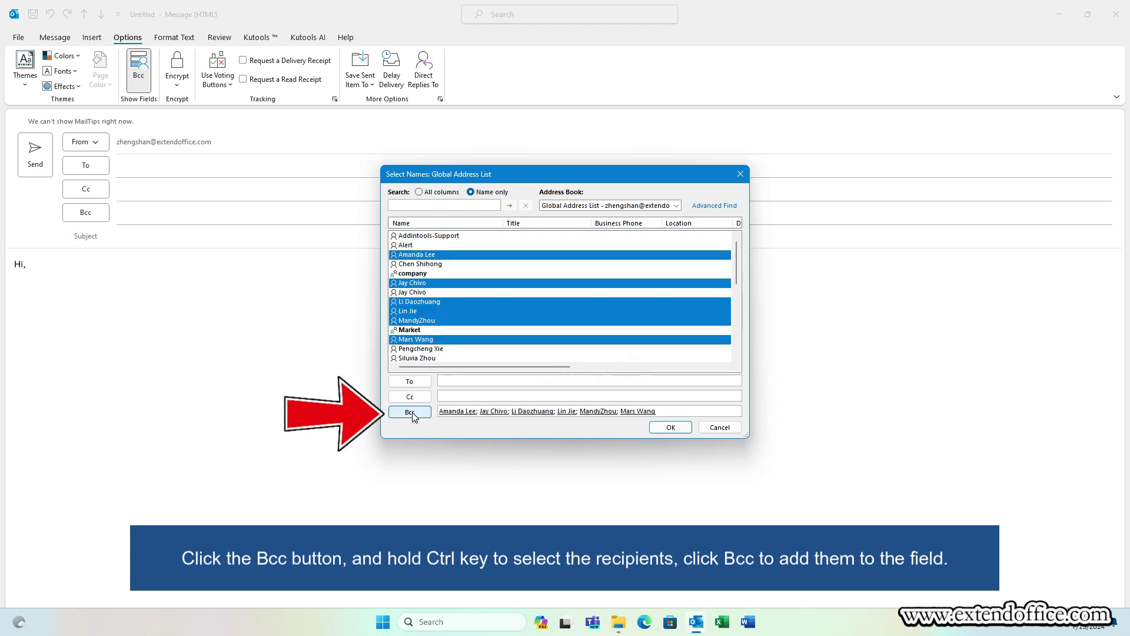
left_click(671, 429)
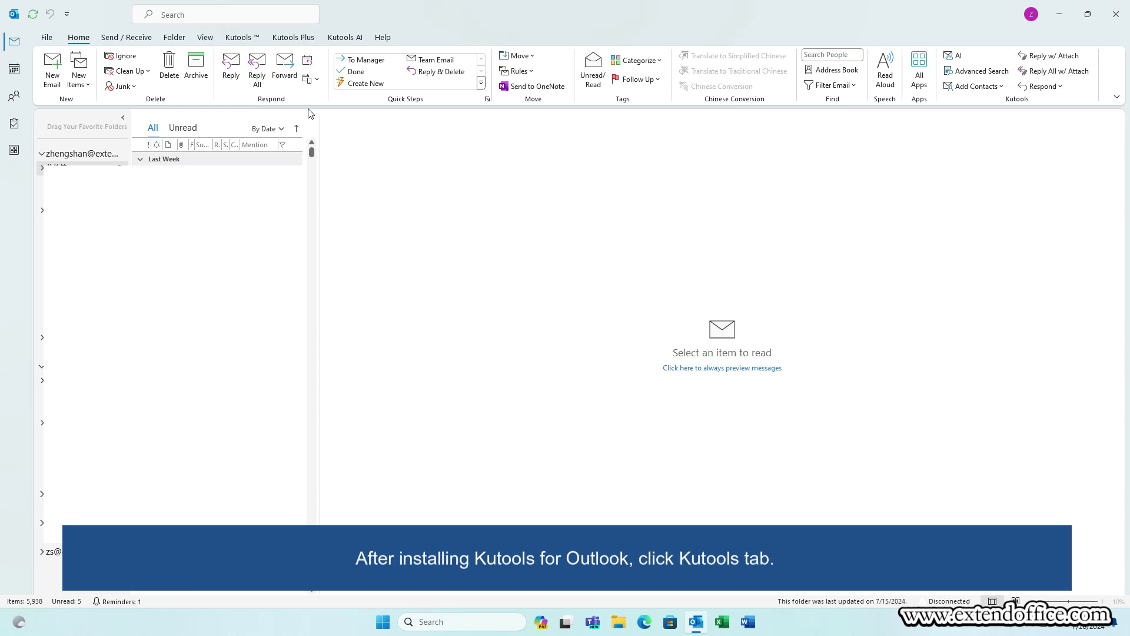
Start a Kutools Send Separately message with a 'Hi <<FullName>>' greeting.
left_click(239, 37)
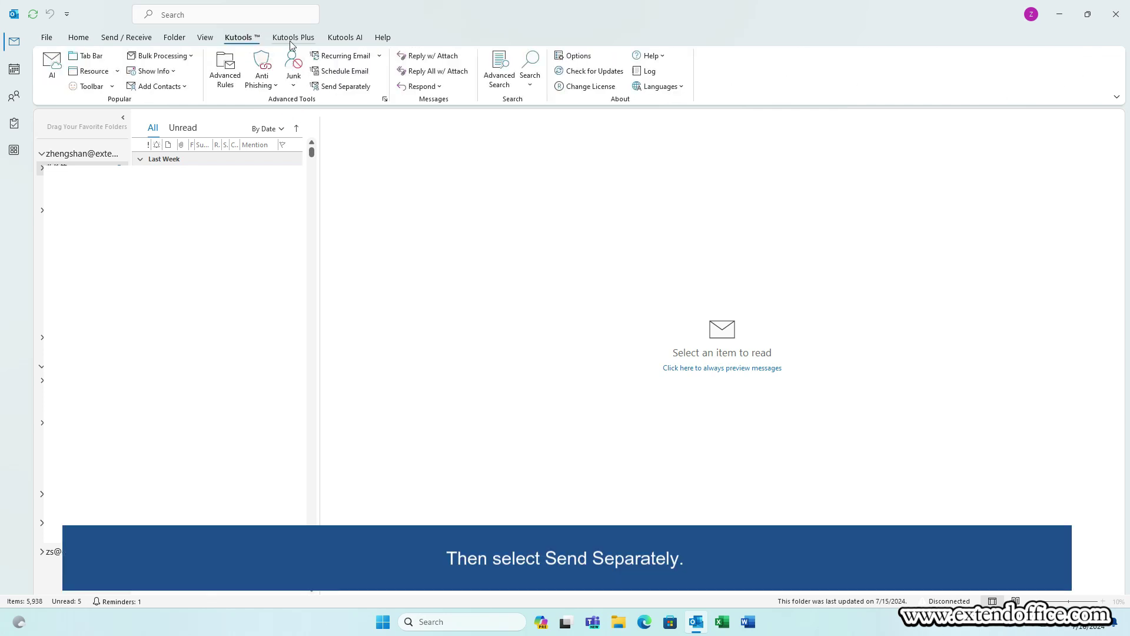
left_click(342, 86)
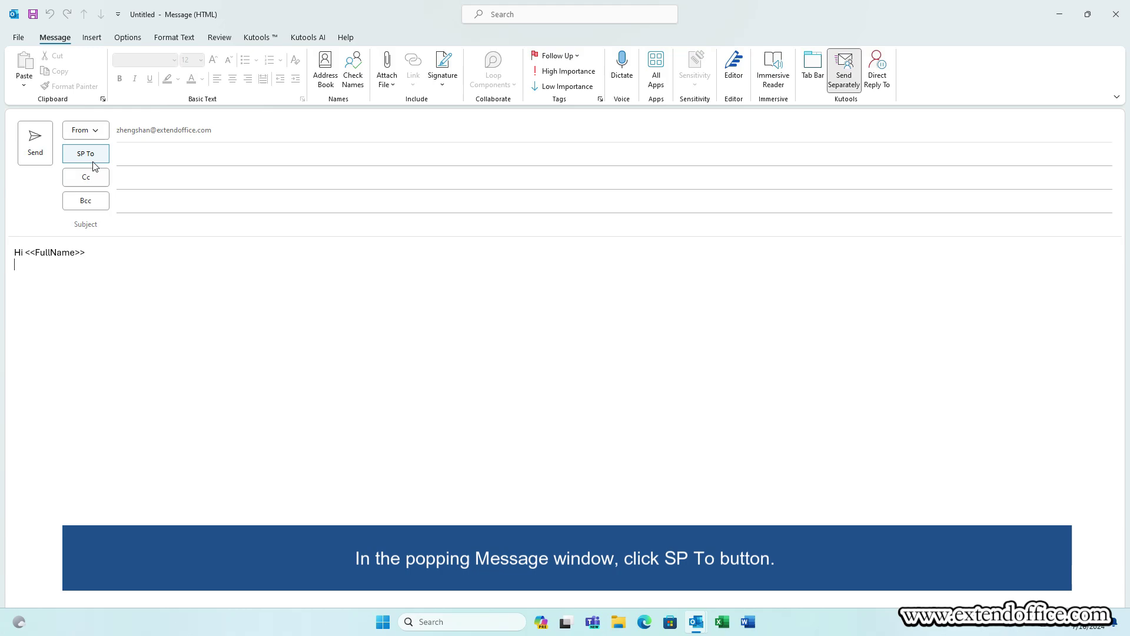
left_click(86, 154)
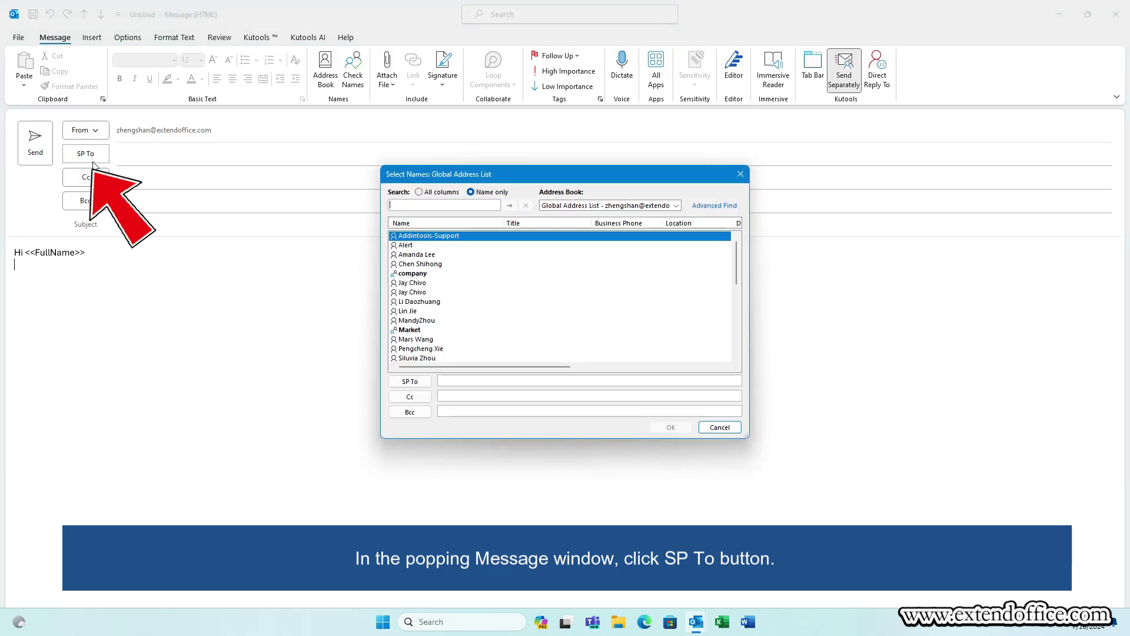
left_click(425, 254)
left_click(420, 293, "ctrl")
left_click(420, 321, "ctrl")
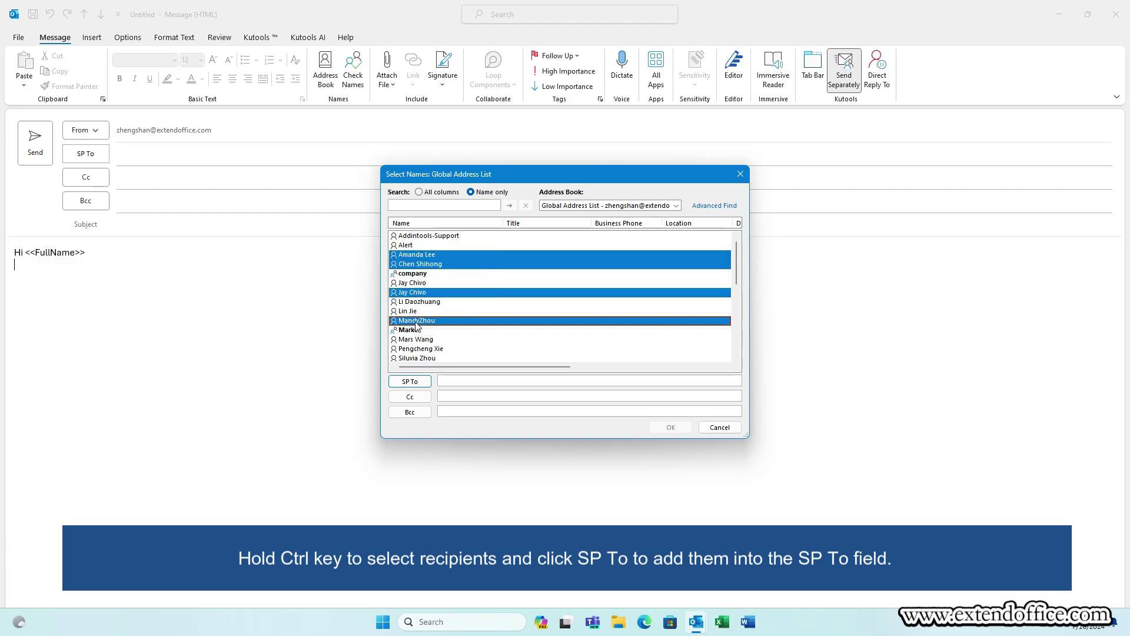
left_click(418, 340, "ctrl")
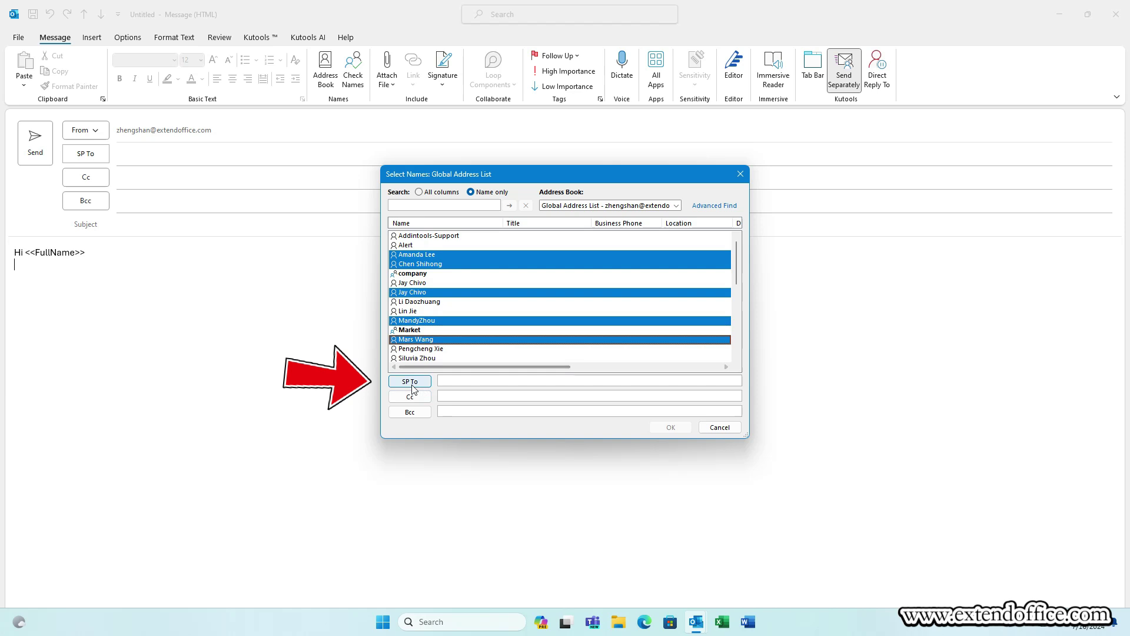
left_click(410, 382)
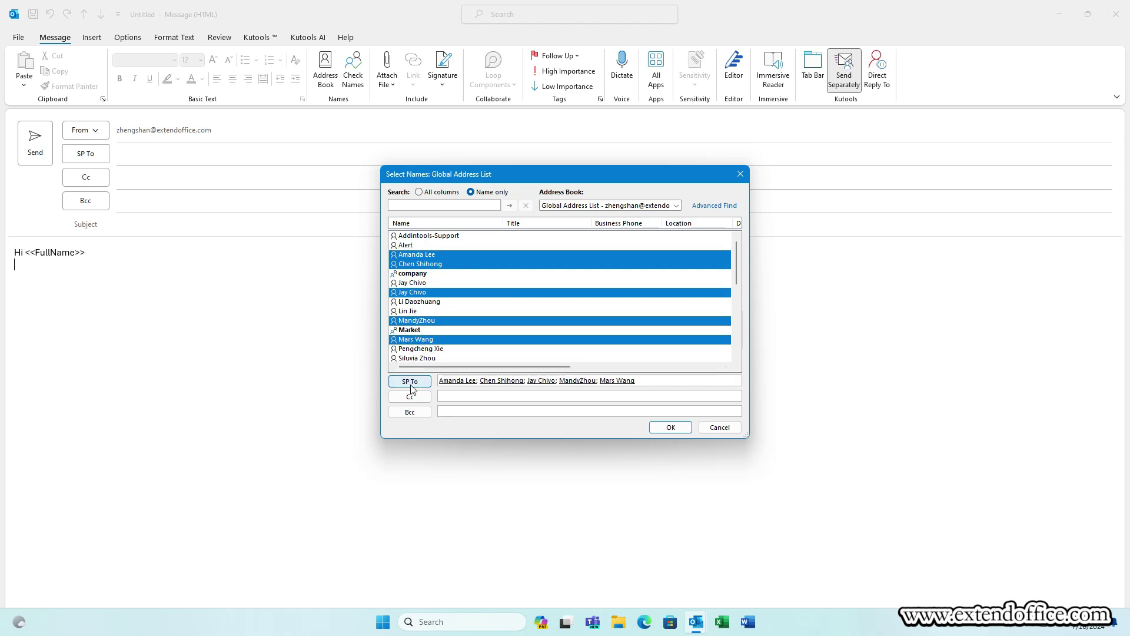
left_click(670, 427)
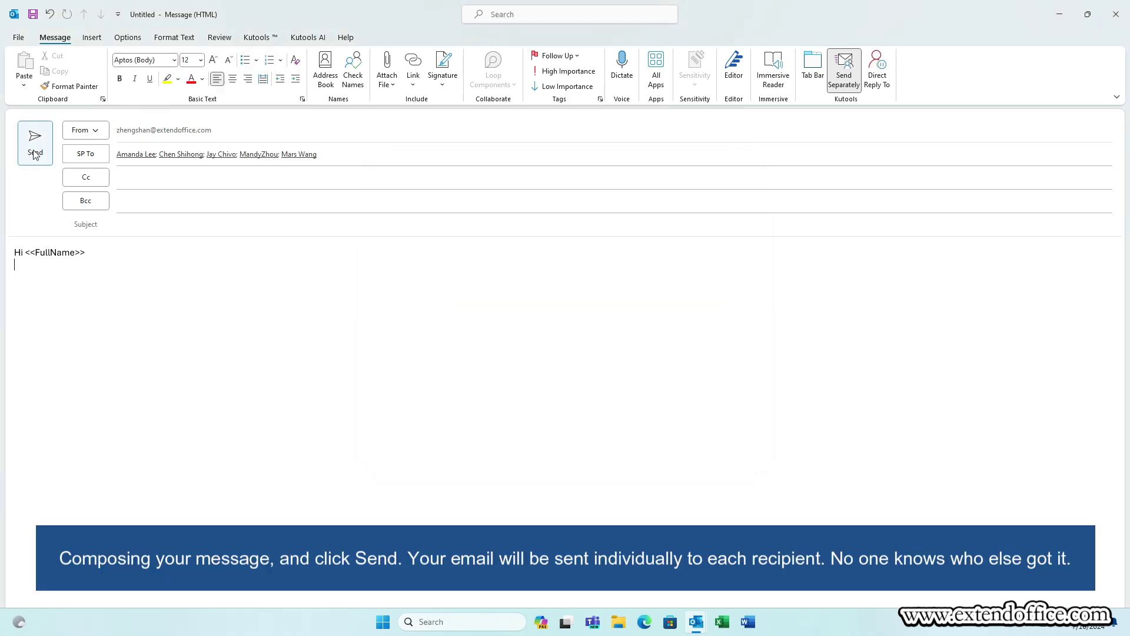